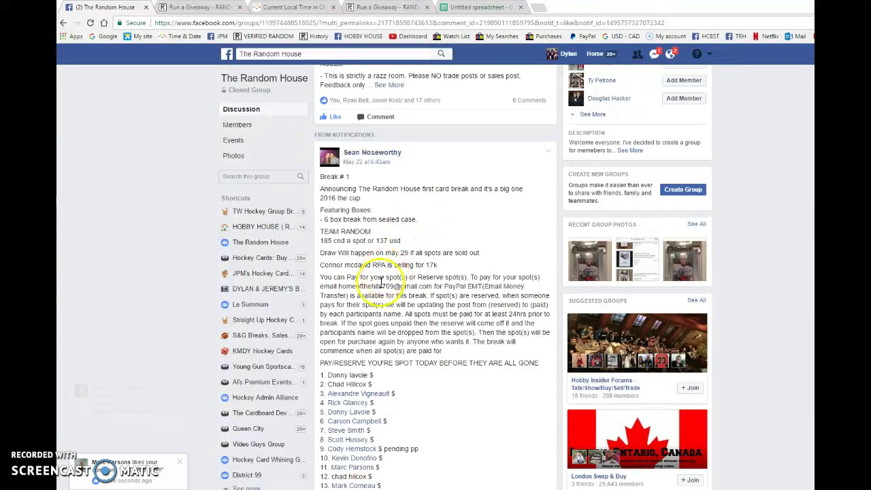
- Copy the 30-name numbered spot list from the break post
scroll(381, 280, "down", 3)
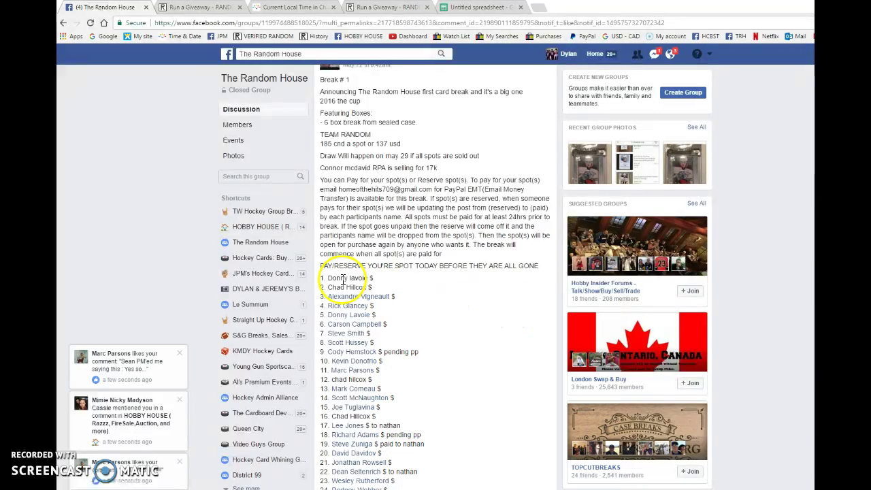
mouse_move(323, 278)
left_mouse_down()
mouse_move(460, 285)
mouse_move(443, 461)
left_mouse_up()
key("ctrl+c")
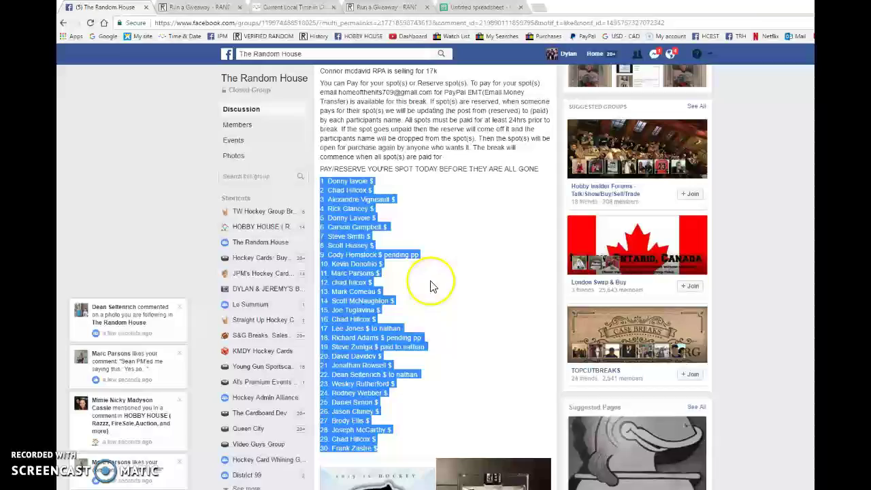
right_click(385, 226)
left_click(401, 231)
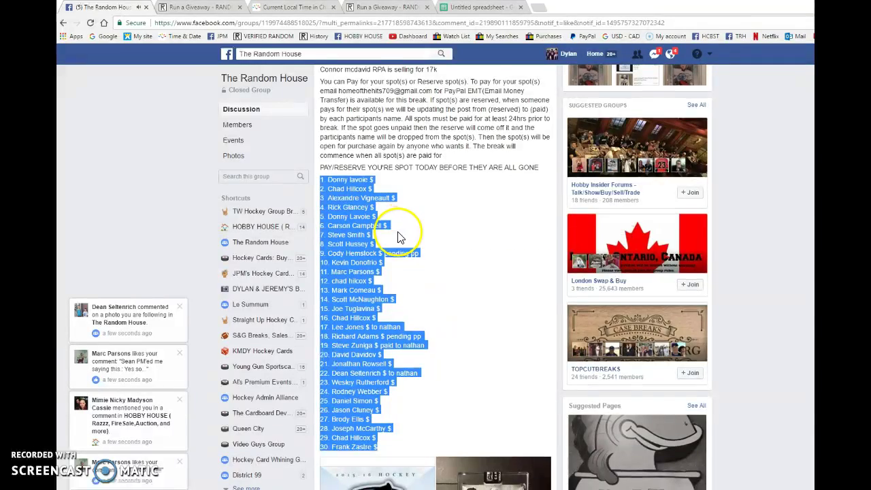
- Post a LIVE comment in the Facebook group thread
scroll(447, 427, "down", 10)
scroll(432, 451, "down", 10)
scroll(415, 245, "up", 4)
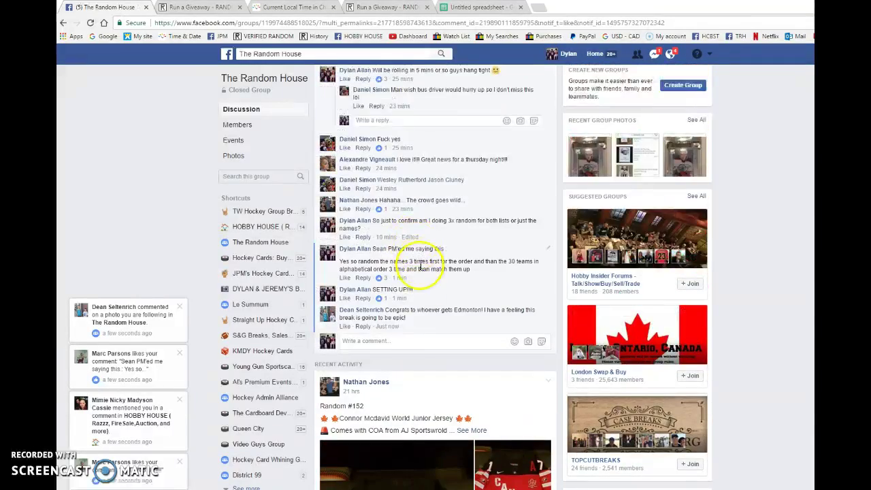
left_click(410, 338)
key("Caps_Lock")
type("LIVE")
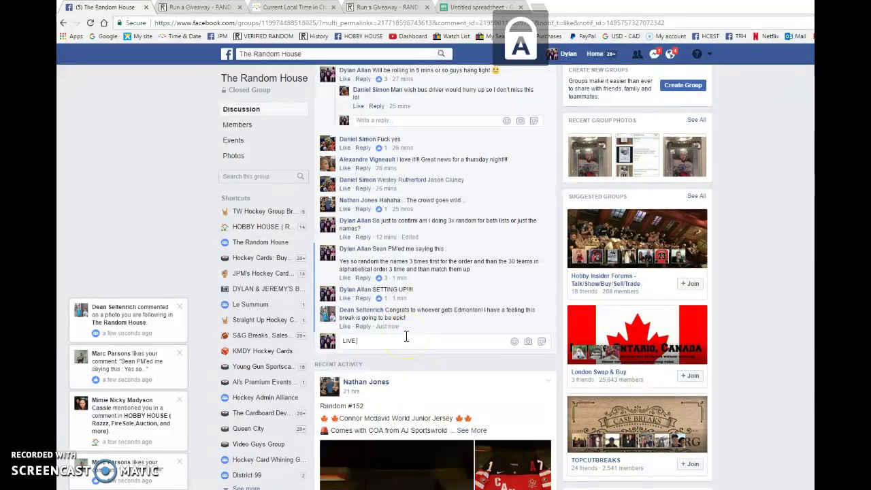
key("Return")
left_click(201, 7)
- Paste the 30 names as giveaway entries and run the first two rounds
left_click(309, 225)
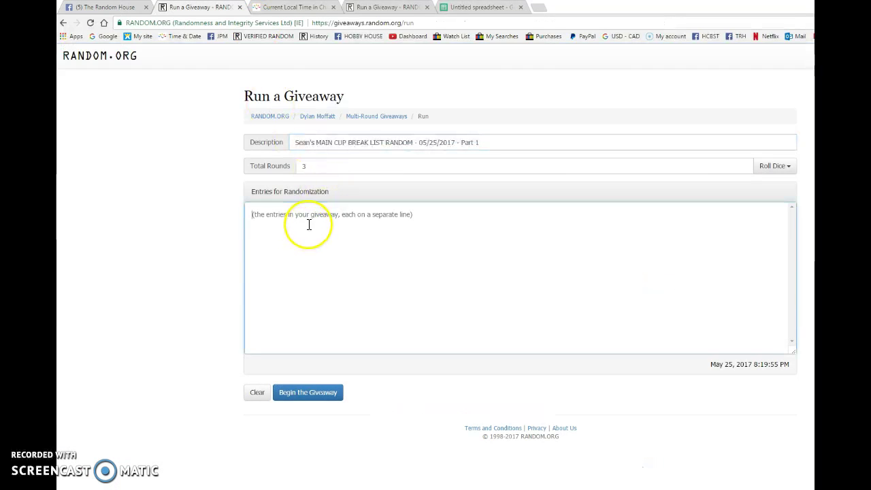
key("ctrl+v")
scroll(385, 239, "up", 2)
scroll(386, 239, "up", 3)
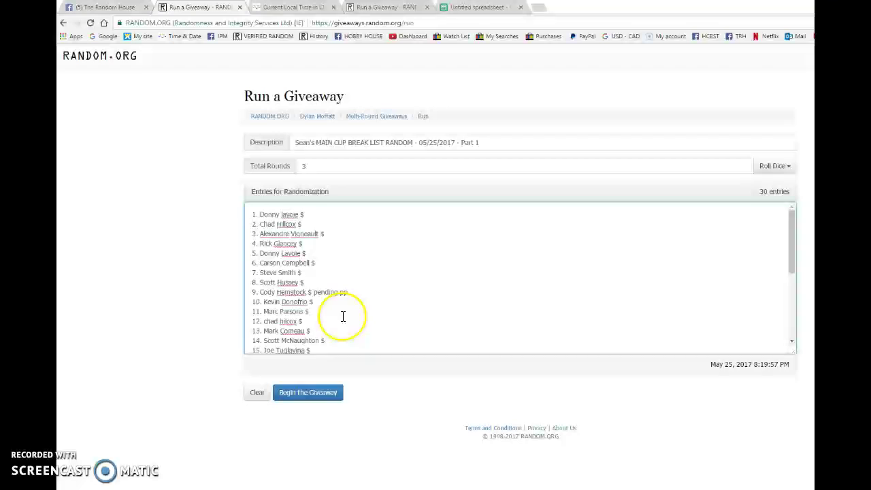
left_click(332, 393)
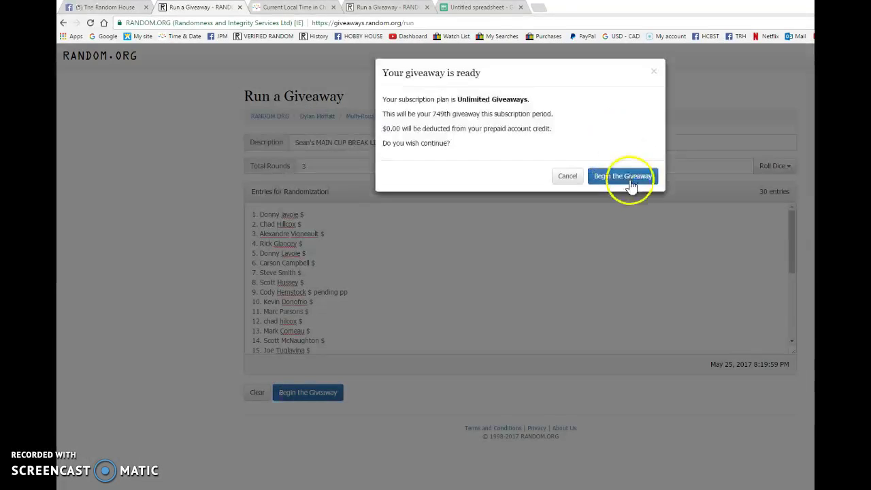
left_click(630, 181)
left_click(307, 394)
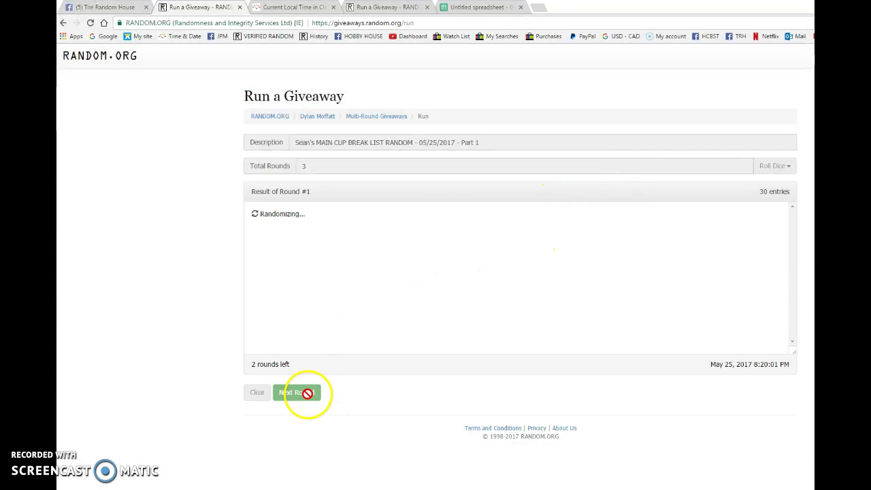
- Post the round-two timestamp with '1 rounds left' as a Facebook comment
scroll(316, 279, "down", 3)
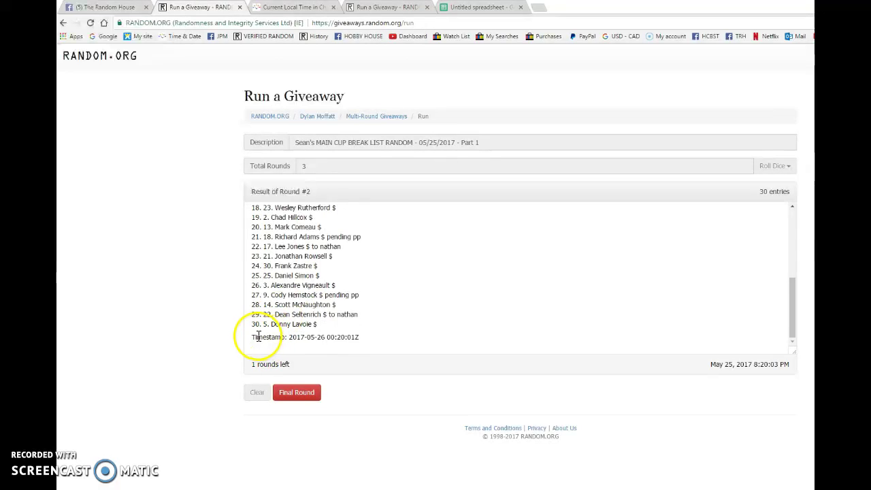
left_click_drag(258, 337, 412, 361)
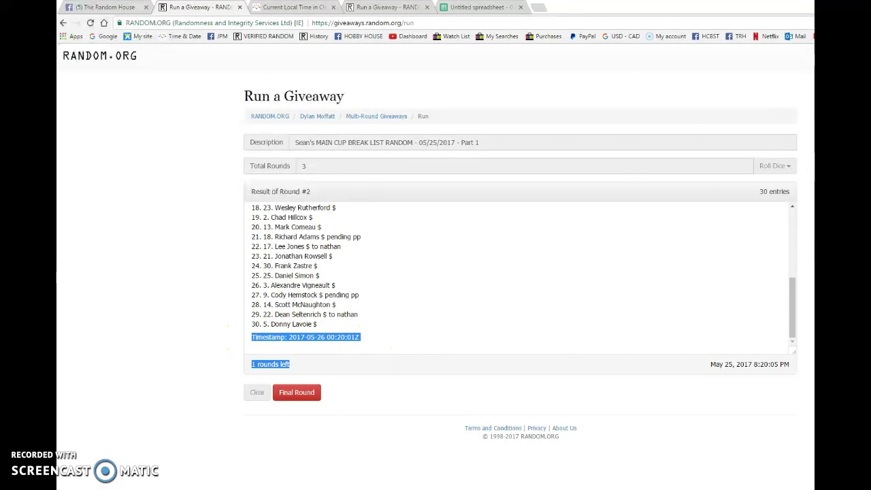
key("ctrl+c")
left_click(106, 7)
key("ctrl+v")
key("Return")
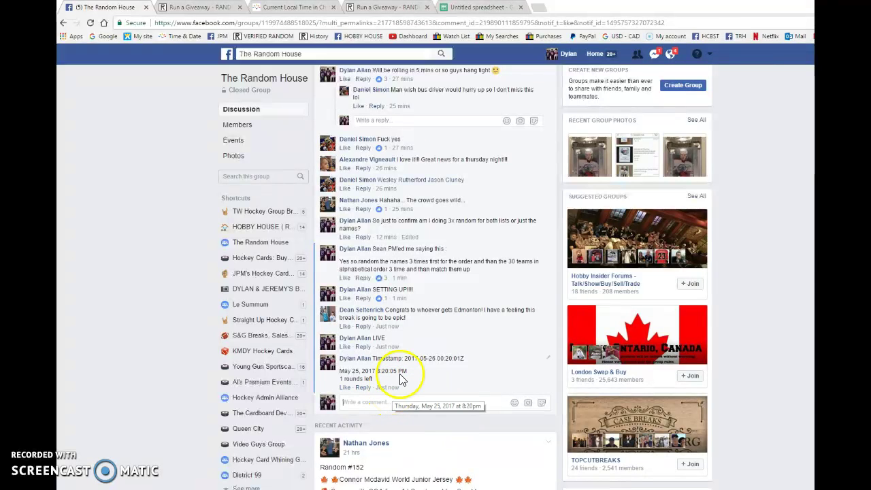
left_click(293, 7)
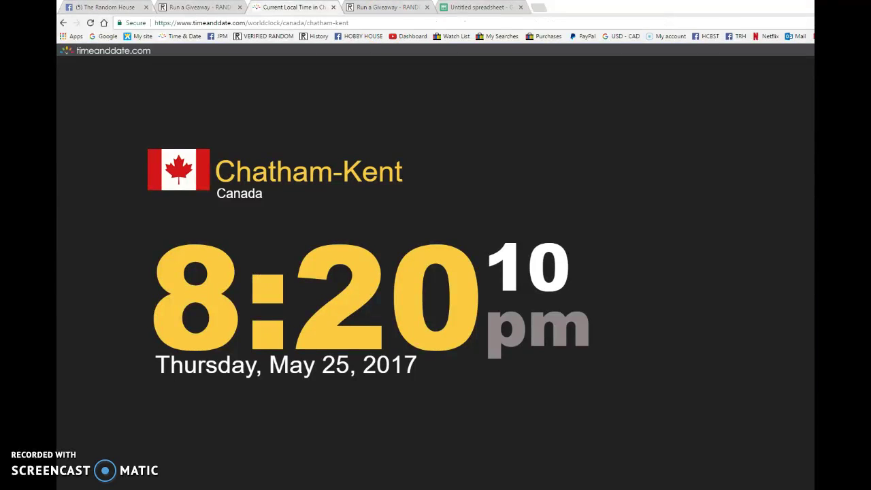
- Run the final round and copy all 30 randomized names
left_click(208, 8)
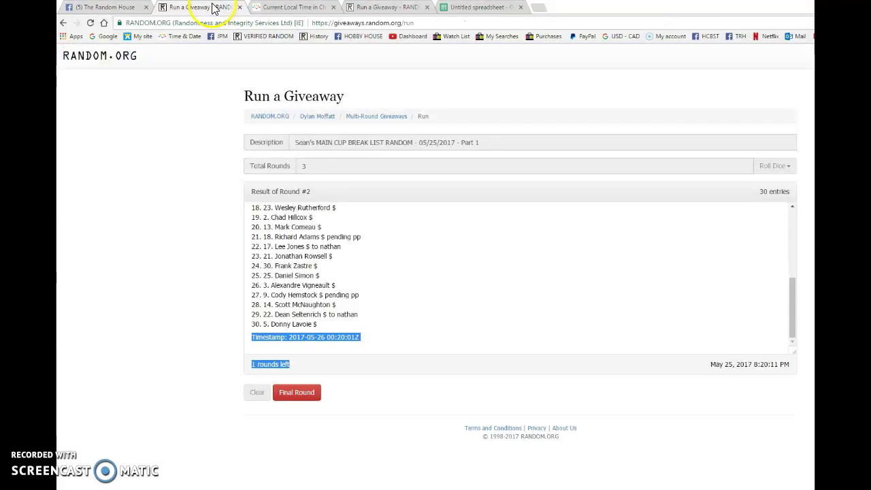
left_click(316, 400)
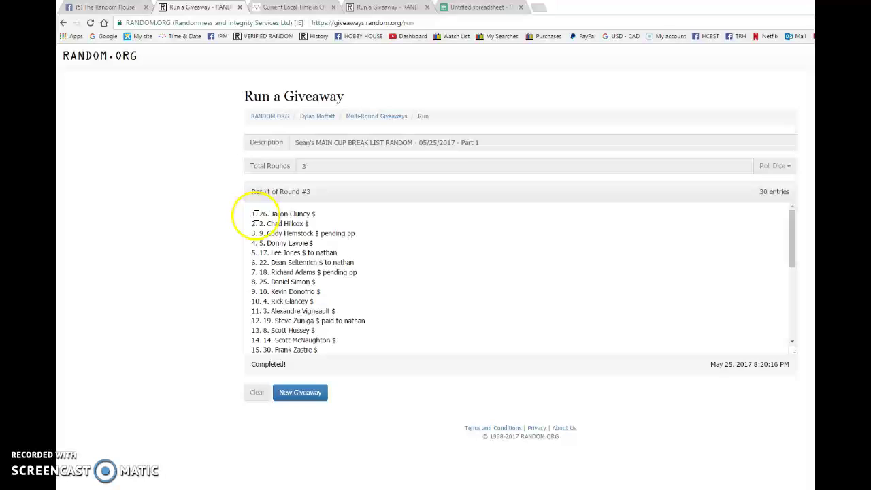
left_click_drag(251, 214, 317, 350)
scroll(383, 234, "down", 3)
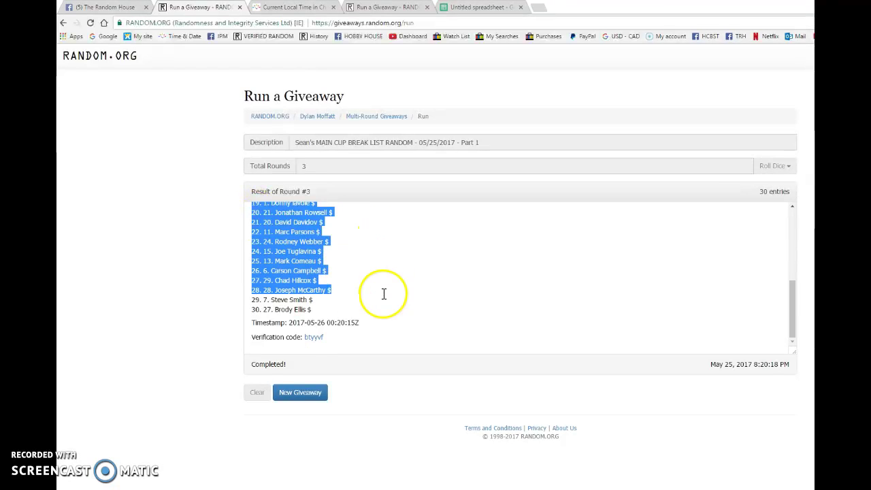
left_click_drag(384, 233, 375, 305)
right_click(287, 243)
left_click(317, 249)
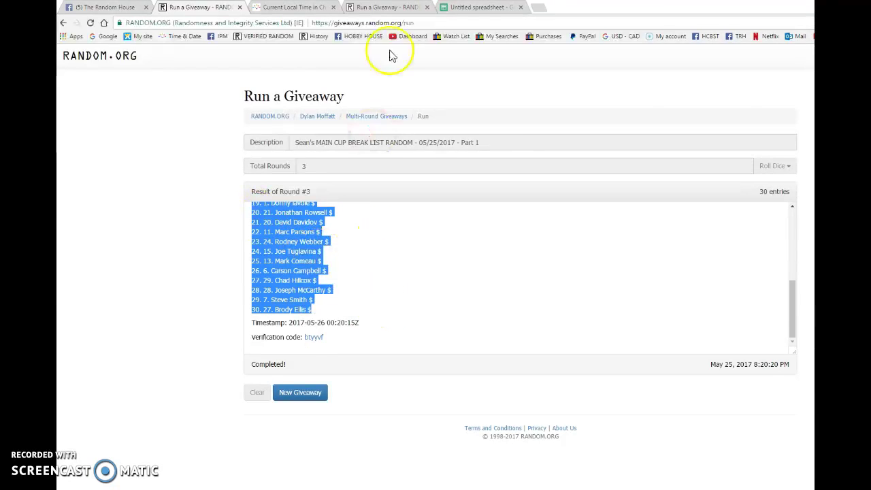
- Paste the randomized names under Names from cell A2, then select the final timestamp lines
left_click(470, 8)
left_click(194, 153)
key("ctrl+v")
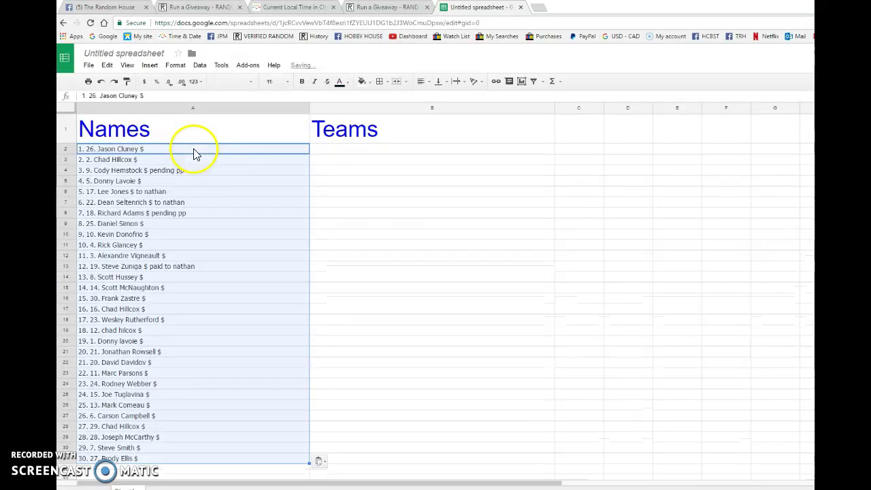
left_click(404, 257)
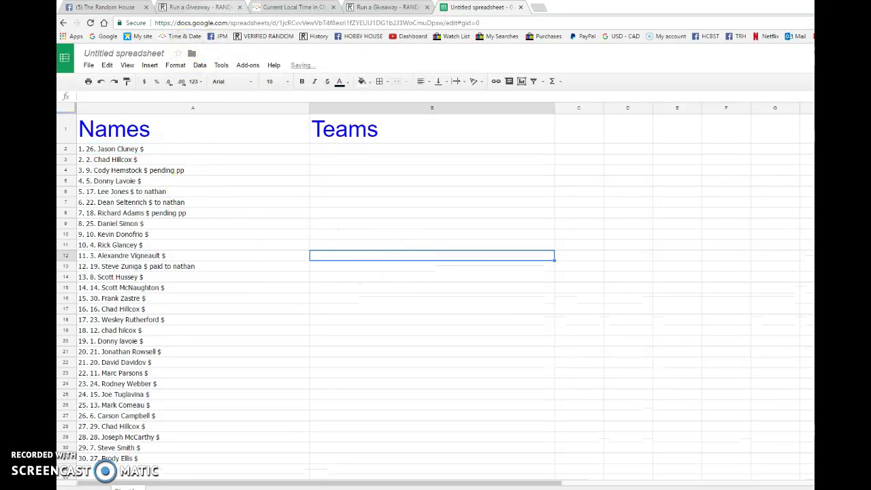
left_click(197, 7)
mouse_move(253, 320)
left_mouse_down()
mouse_move(234, 324)
mouse_move(401, 379)
left_mouse_up()
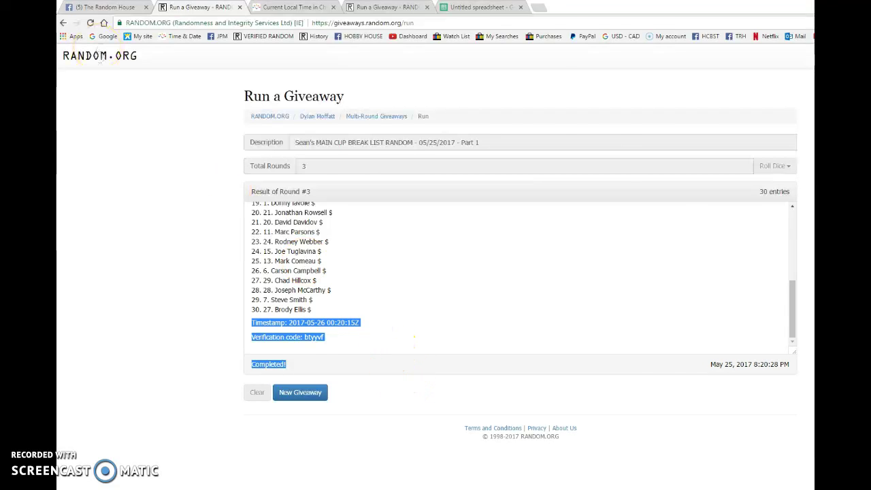
- Post the final timestamp and verification code as a Facebook comment
key("ctrl+1")
key("ctrl+v")
key("Return")
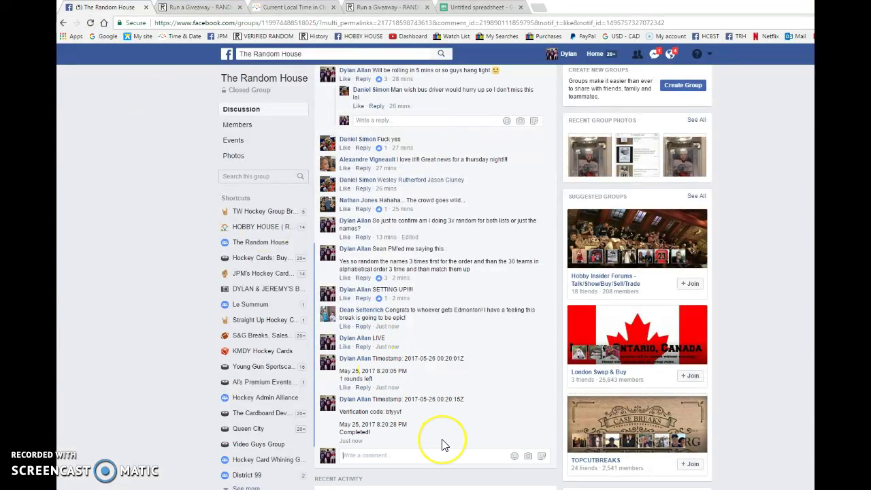
- Post a TEAM RANDOM TIME comment in the group thread
type("TEAM RANDOM TIME")
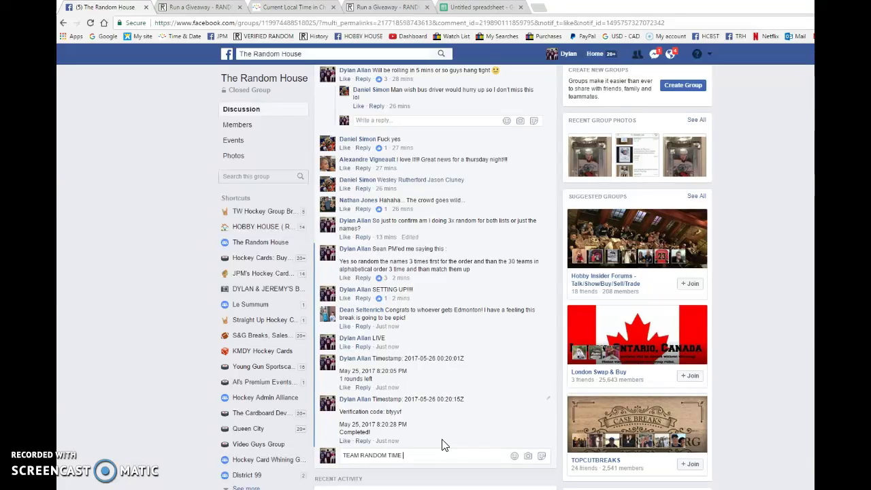
key("Return")
left_click(453, 437)
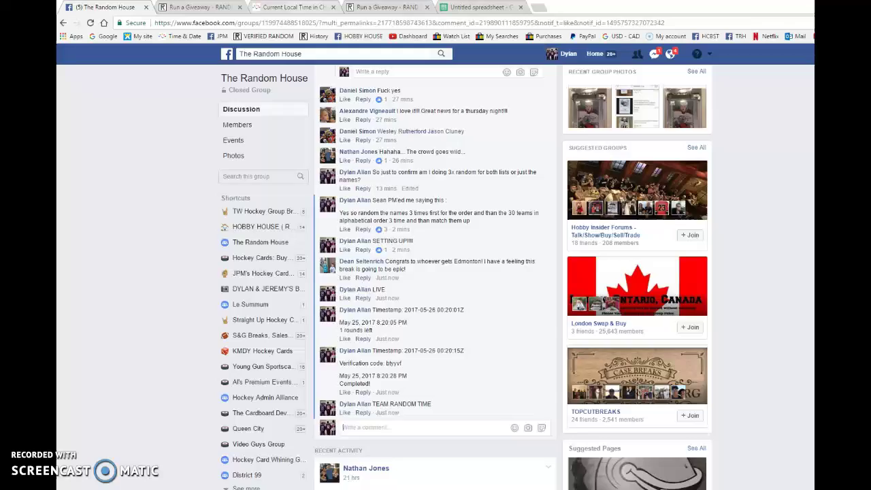
key("ctrl+3")
key("ctrl+4")
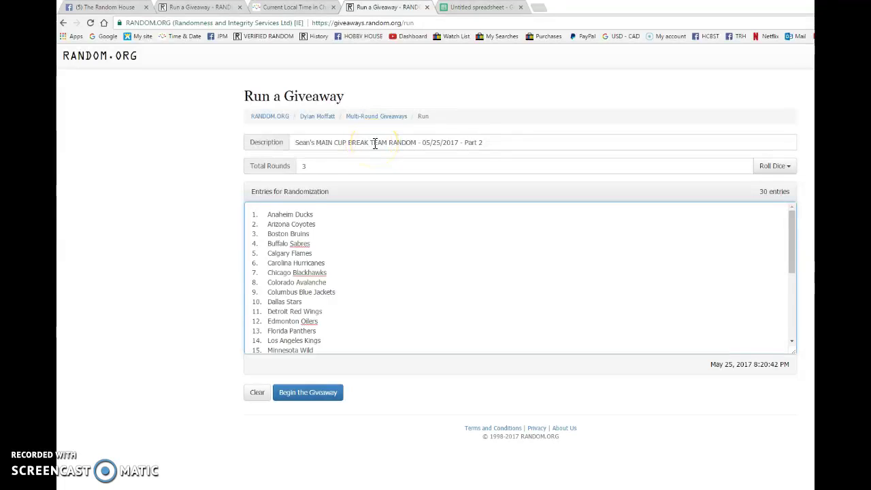
- Start the three-round team giveaway, run two rounds, and select the round-two timestamp lines
left_click(385, 168)
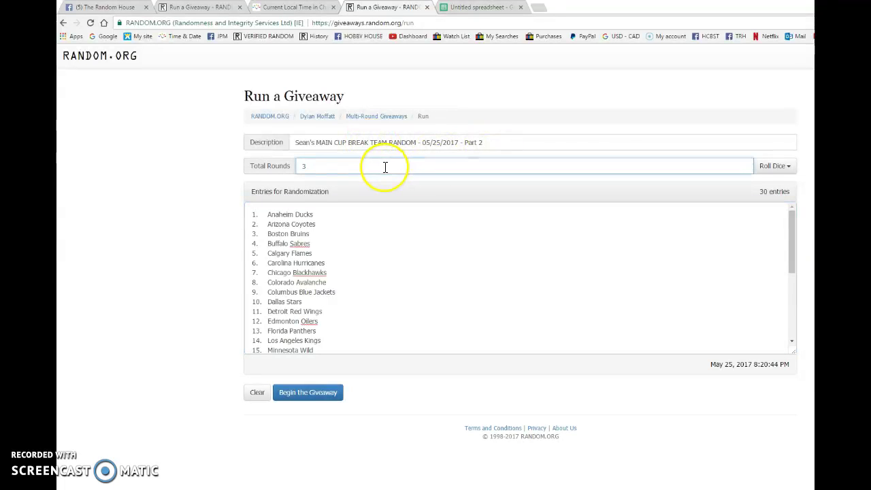
scroll(307, 232, "down", 3)
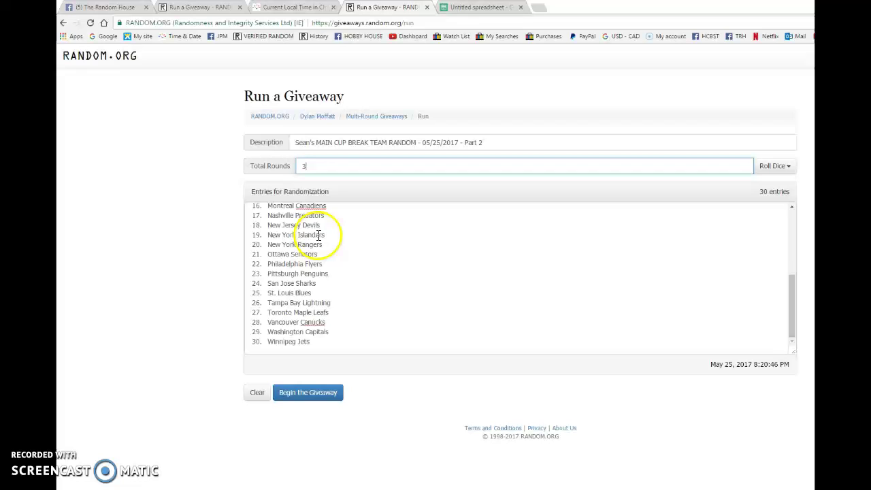
scroll(335, 278, "up", 3)
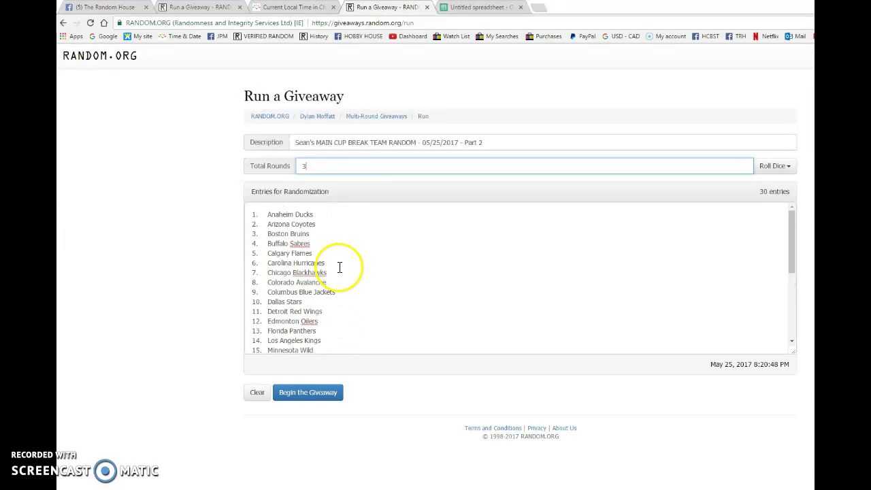
left_click(315, 398)
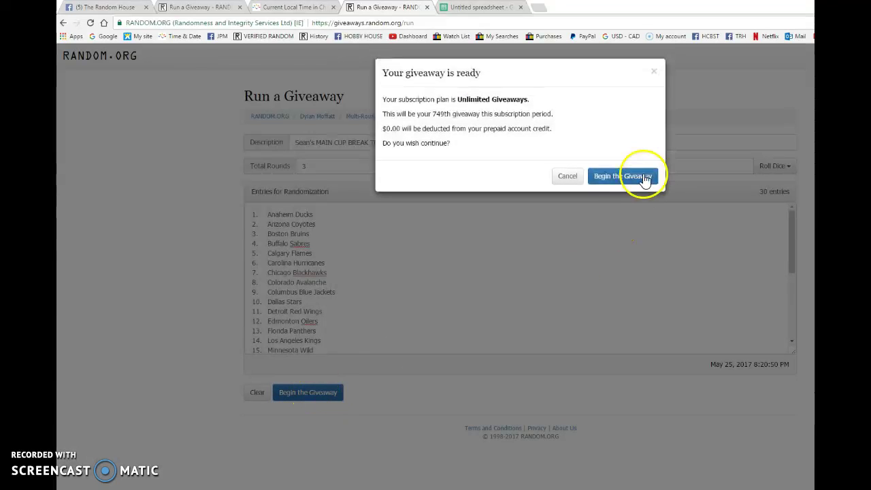
left_click(645, 178)
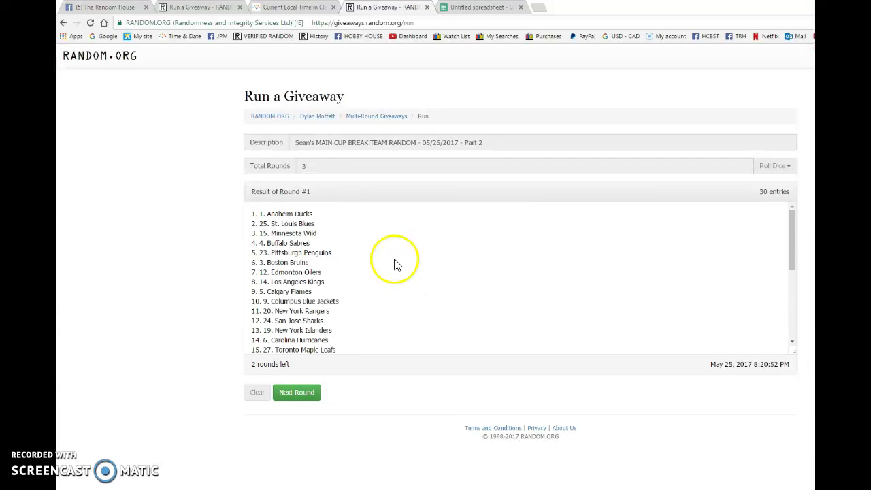
left_click(297, 395)
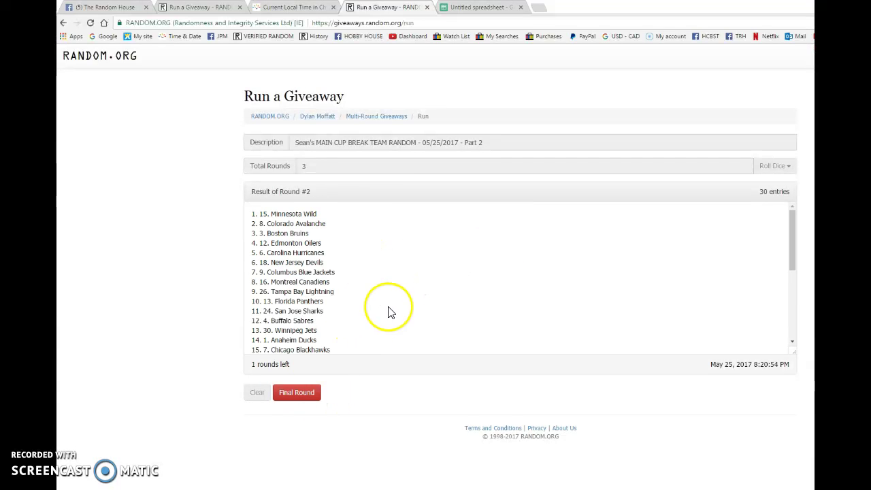
scroll(391, 262, "down", 3)
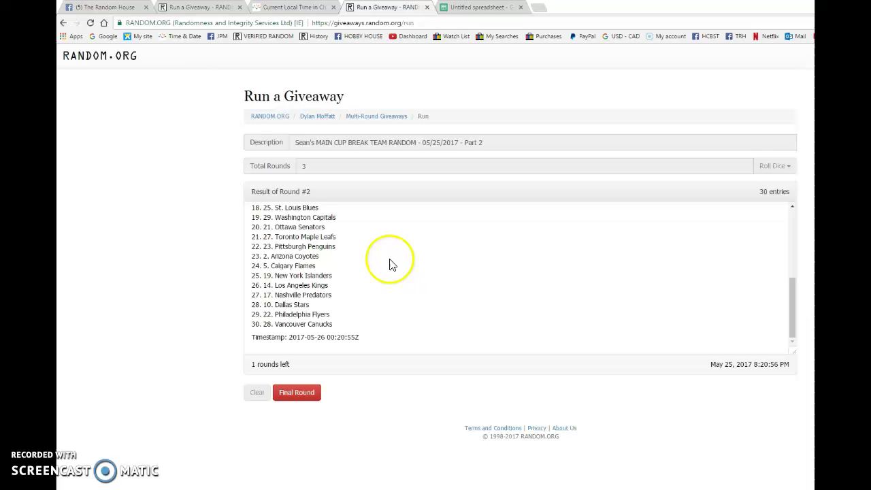
left_click_drag(250, 345, 414, 362)
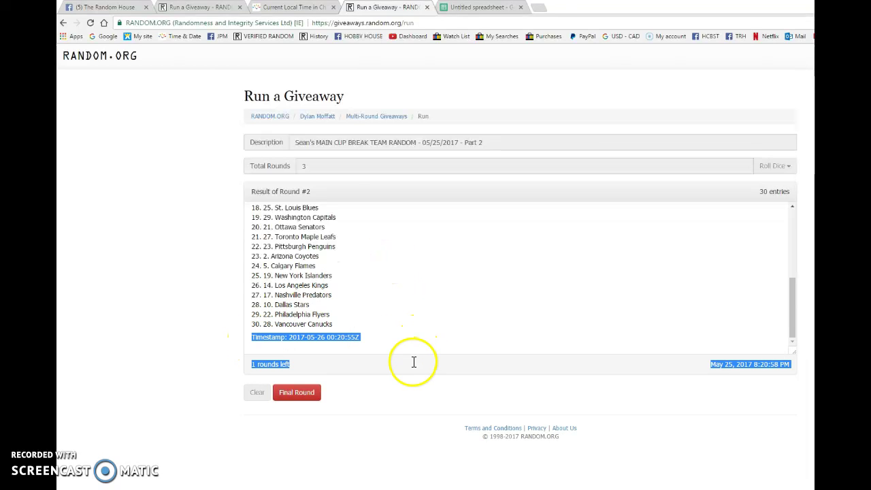
- Post the Part 2 round-two timestamp with '1 rounds left' as a Facebook reply
left_click(106, 7)
key("ctrl+v")
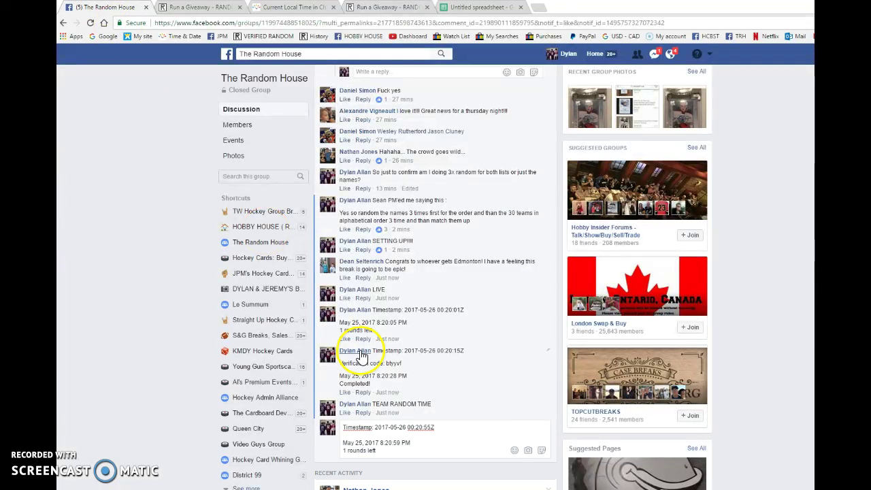
key("Return")
scroll(443, 449, "down", 3)
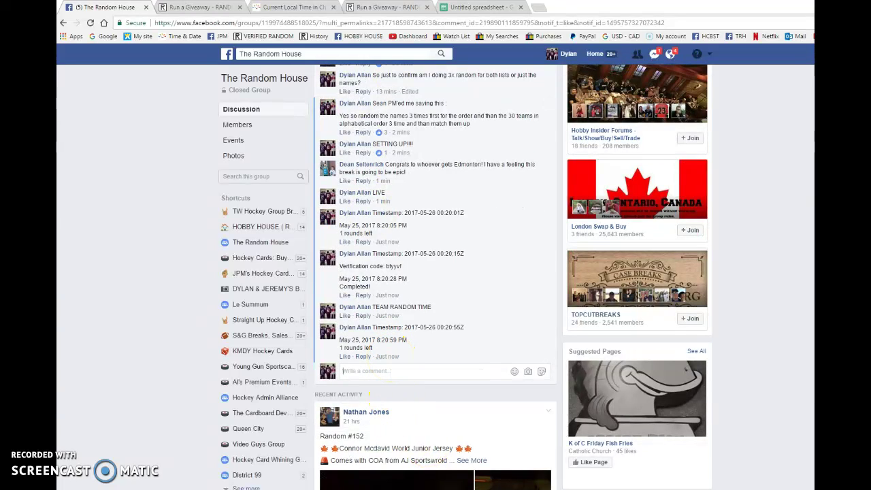
left_click(305, 7)
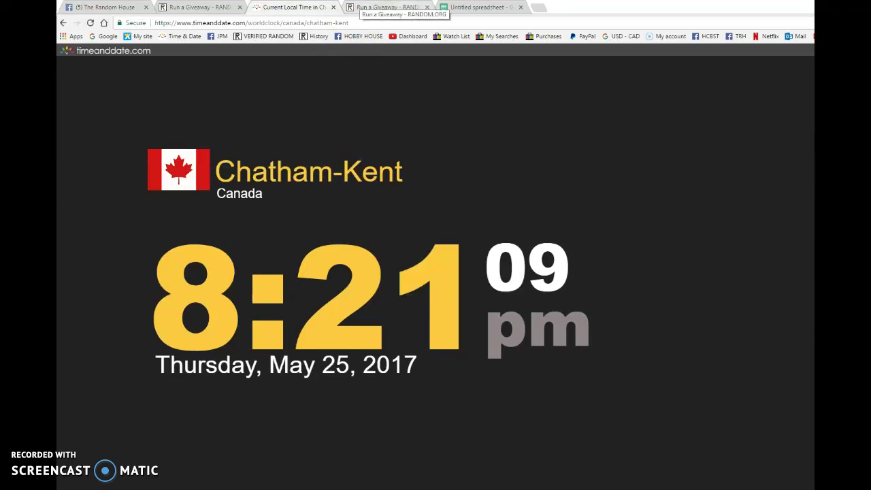
- Run the final team round and post its timestamp, verification code and Completed status
left_click(387, 7)
left_click(317, 391)
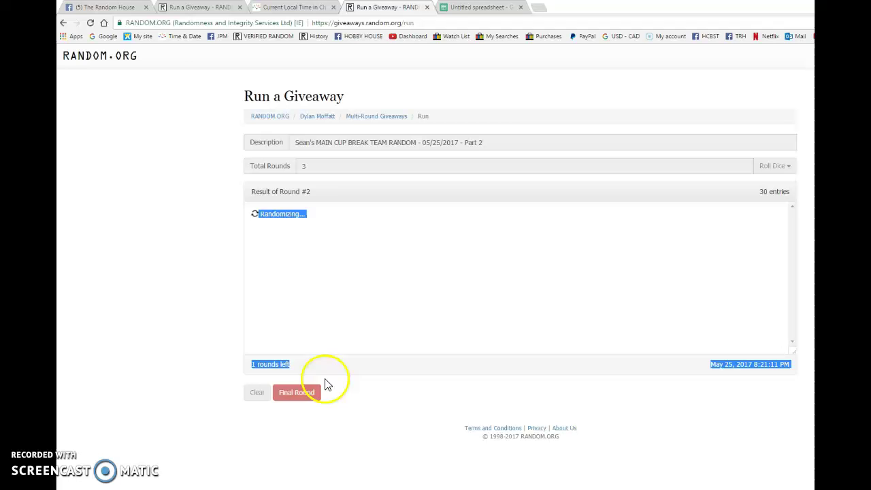
left_click(413, 261)
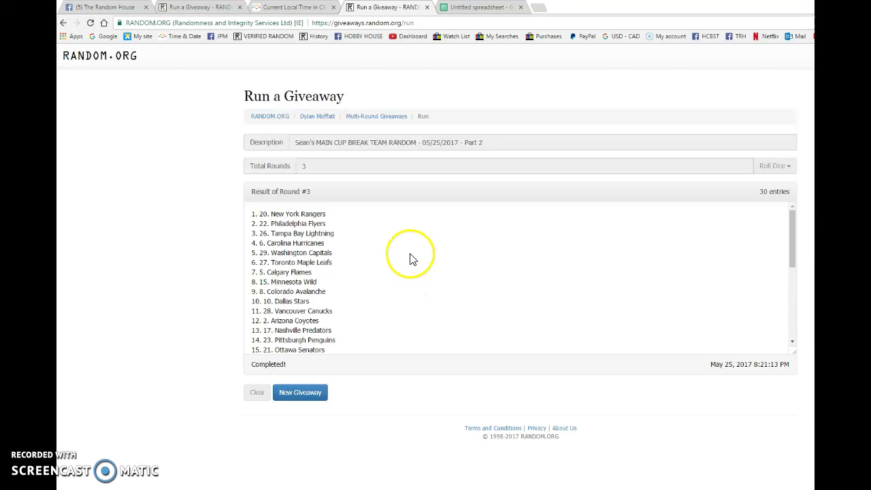
scroll(410, 259, "down", 2)
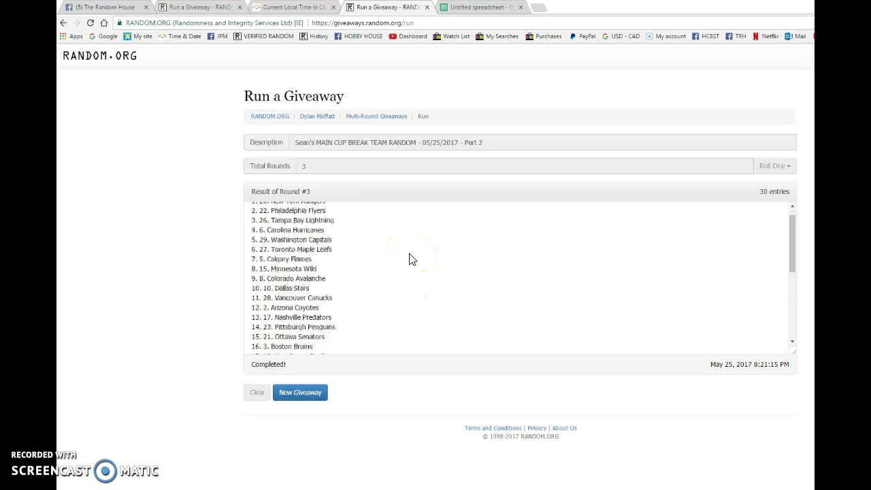
scroll(410, 259, "down", 1)
scroll(410, 260, "down", 1)
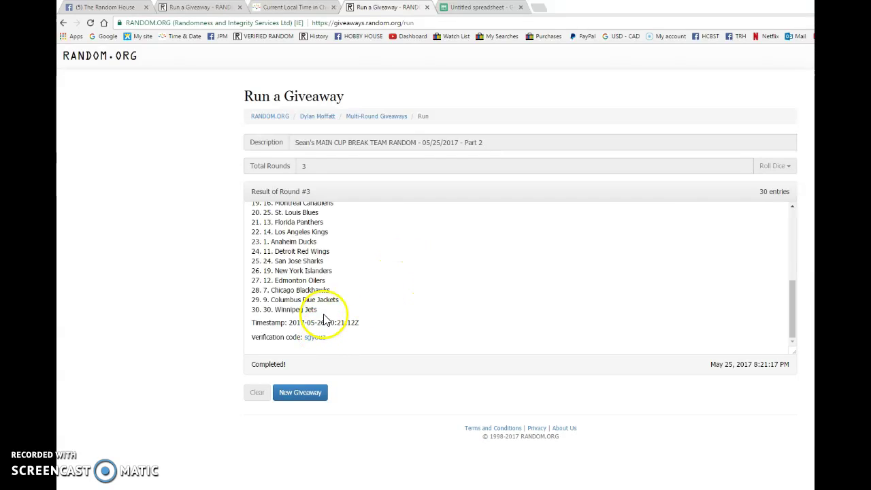
mouse_move(253, 326)
left_mouse_down()
mouse_move(436, 325)
mouse_move(435, 370)
left_mouse_up()
left_click(109, 7)
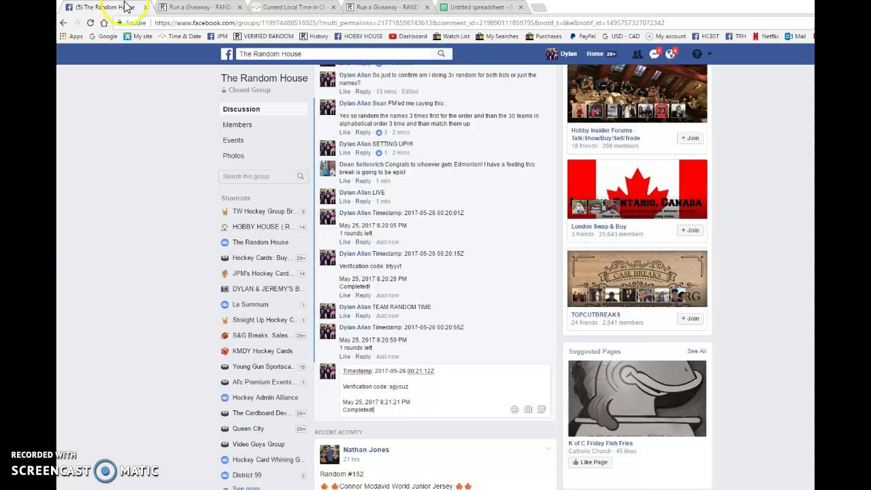
key("Return")
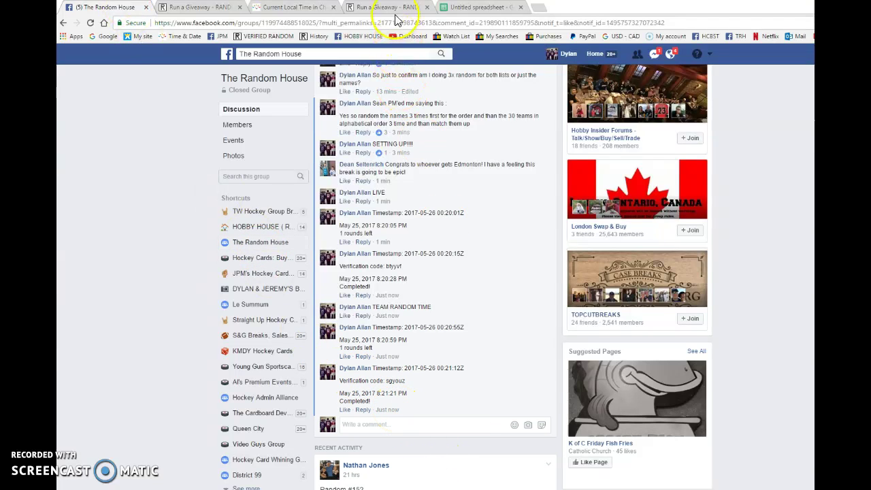
- Select the complete Round #3 team list in the results
left_click(292, 7)
key("ctrl+Tab")
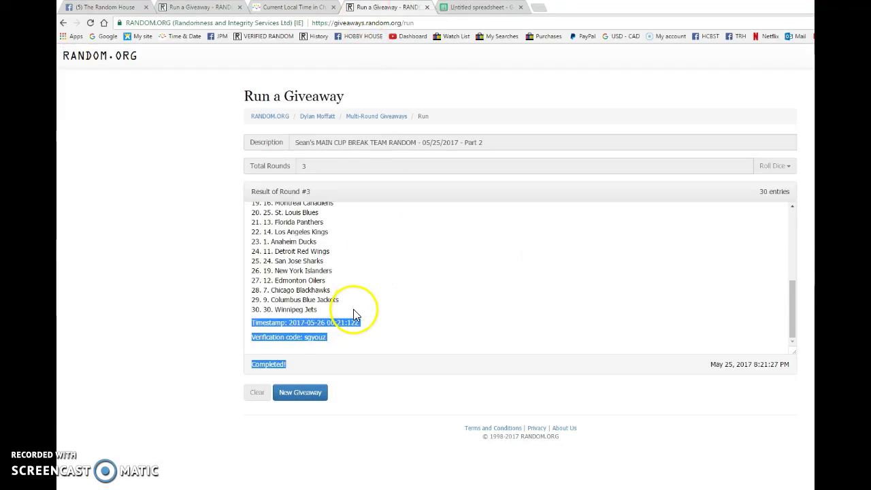
left_click_drag(349, 311, 310, 290)
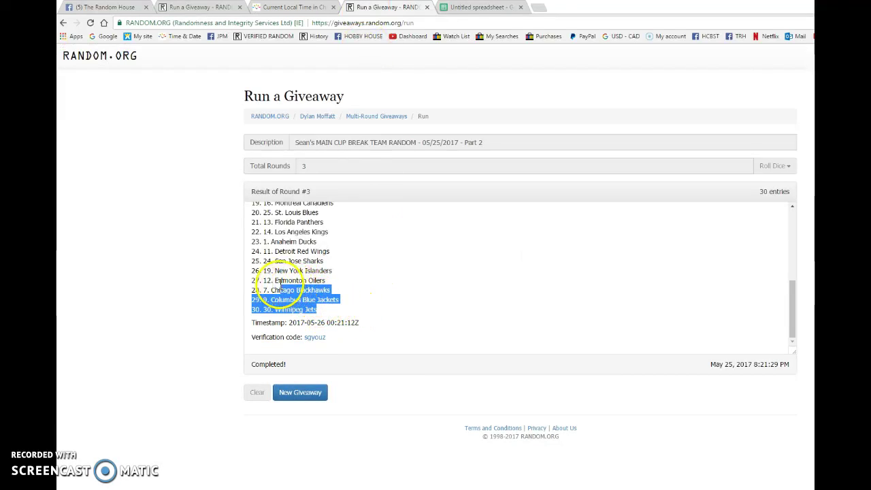
mouse_move(310, 289)
left_mouse_down()
mouse_move(248, 200)
mouse_move(252, 209)
left_mouse_up()
key("ctrl+c")
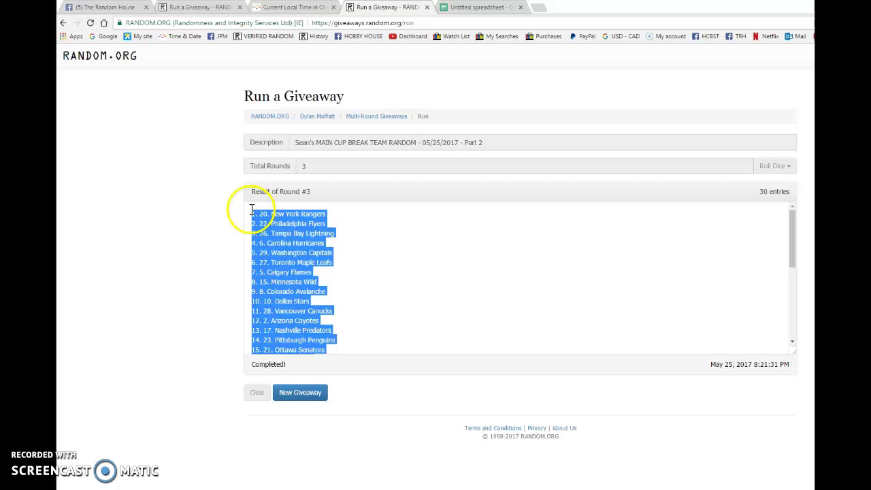
- Paste the 30 randomized NHL teams into the Teams column starting at B2
key("ctrl+Tab")
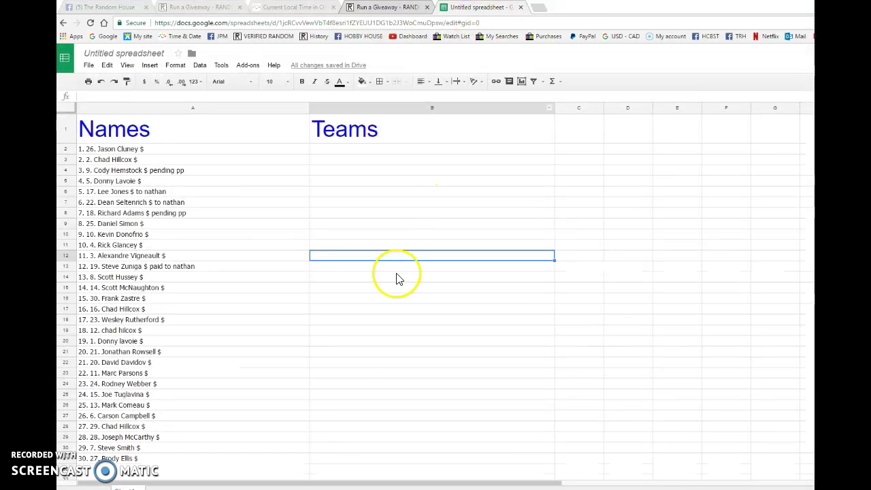
left_click(164, 417)
left_click(358, 152)
key("ctrl+v")
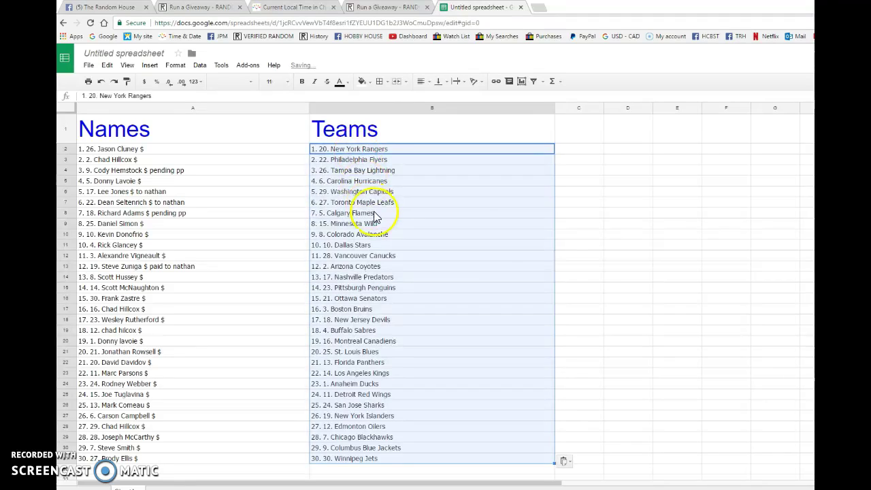
left_click(583, 267)
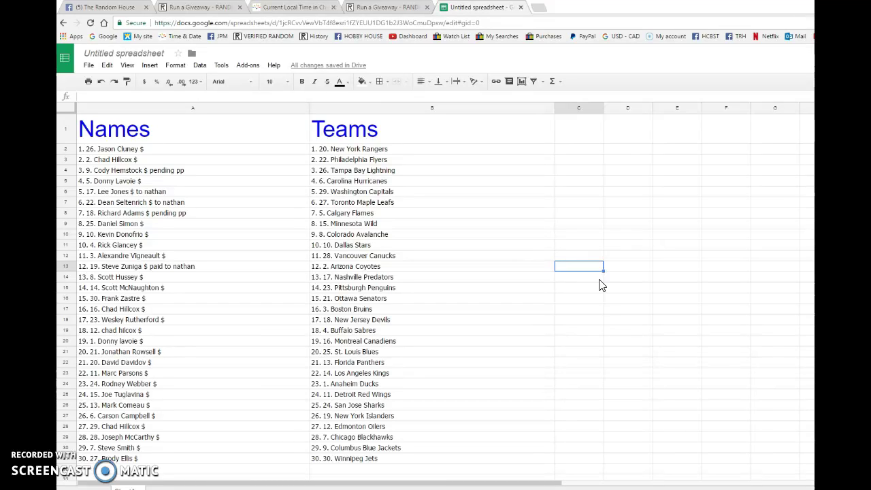
left_click(272, 192)
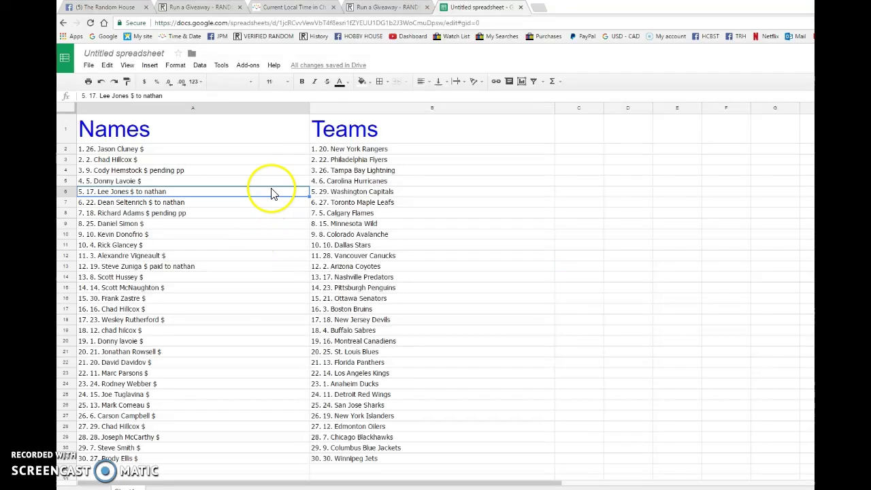
left_click(257, 206)
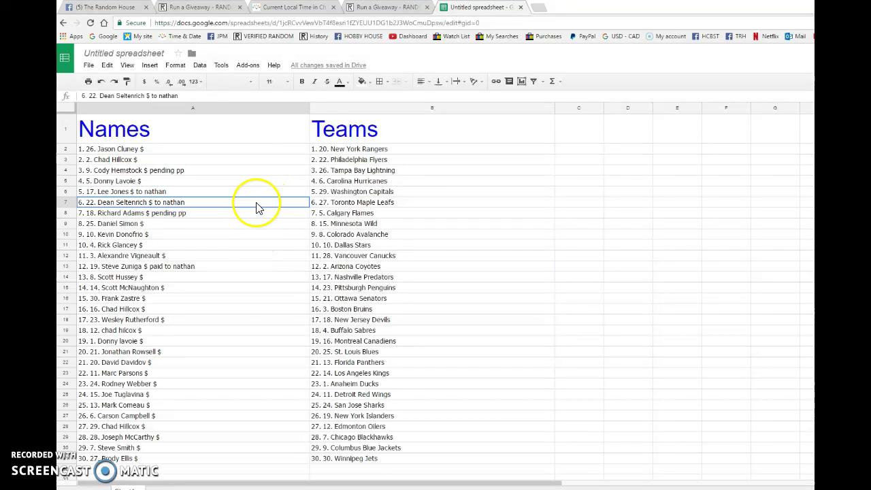
left_click(245, 217)
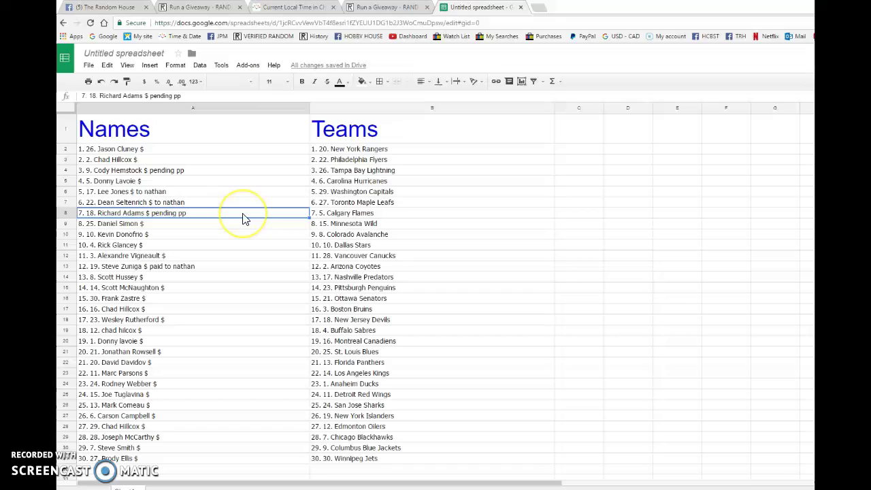
left_click(226, 230)
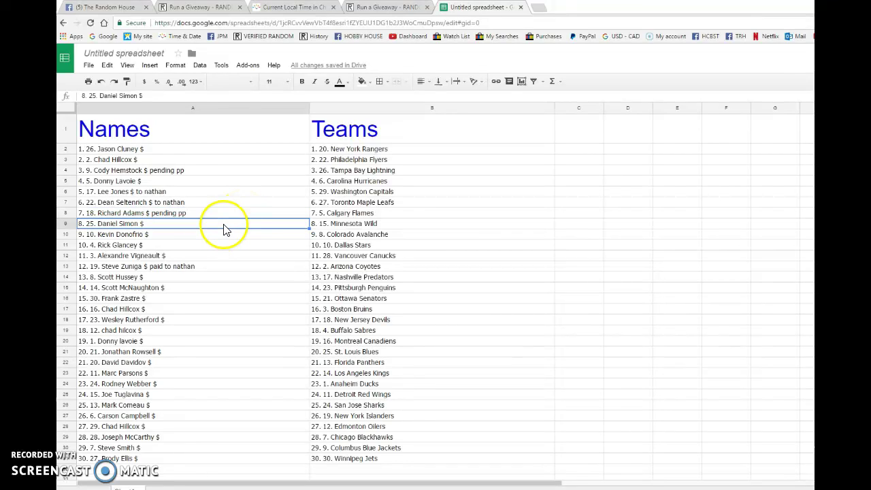
left_click(218, 238)
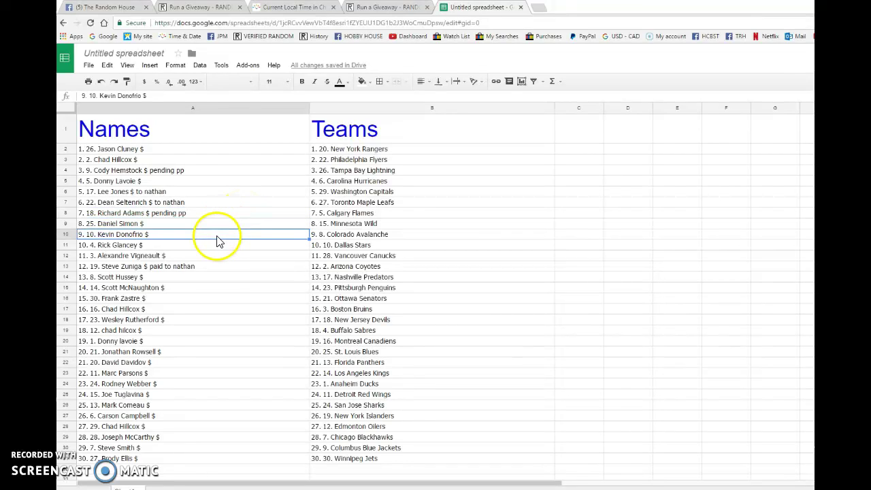
left_click(367, 234)
left_click(238, 247)
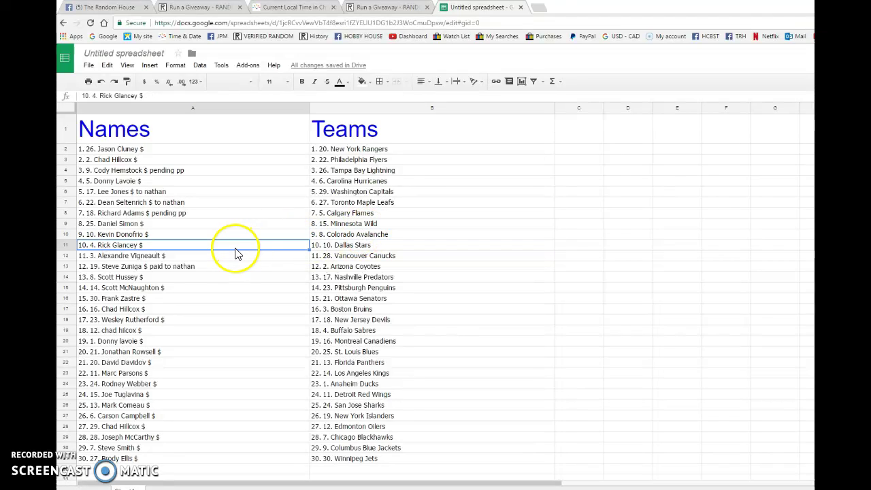
left_click(358, 245)
left_click(252, 258)
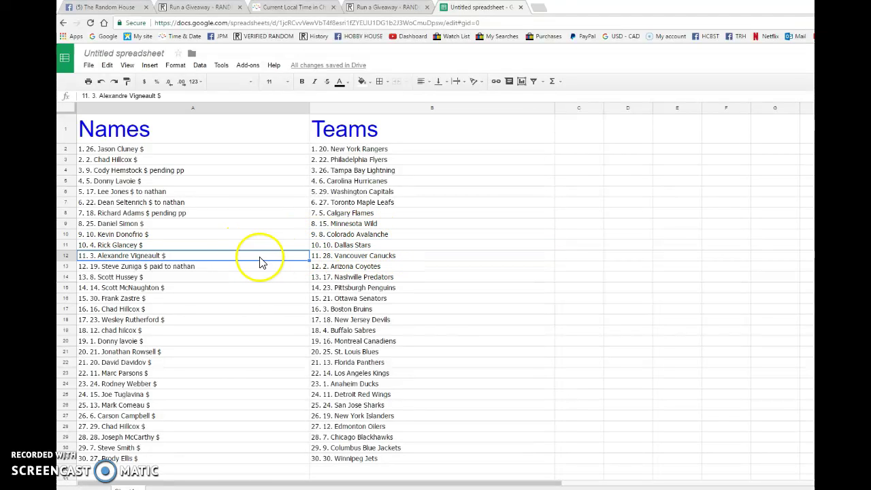
left_click(358, 257)
left_click(227, 266)
left_click(375, 268)
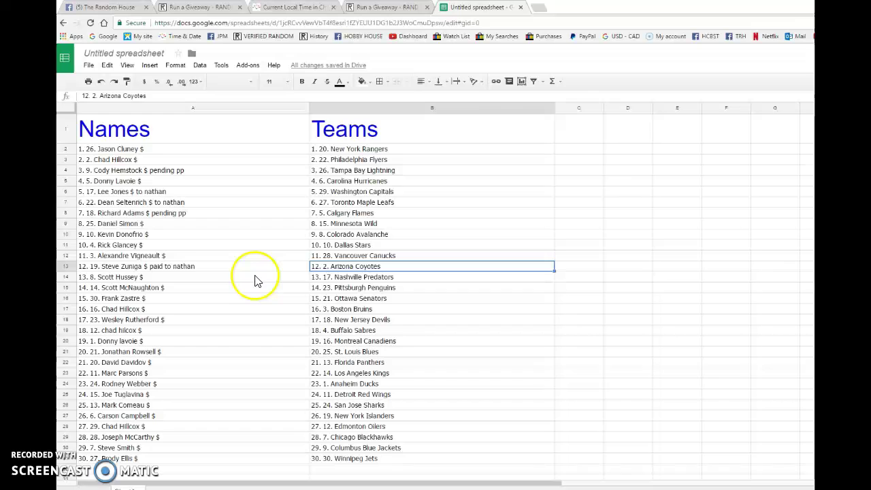
left_click(239, 280)
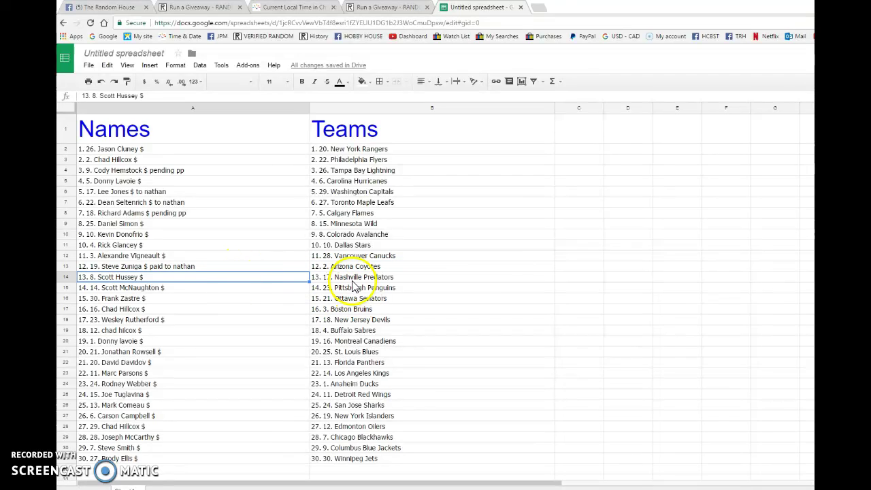
left_click(354, 277)
left_click(248, 291)
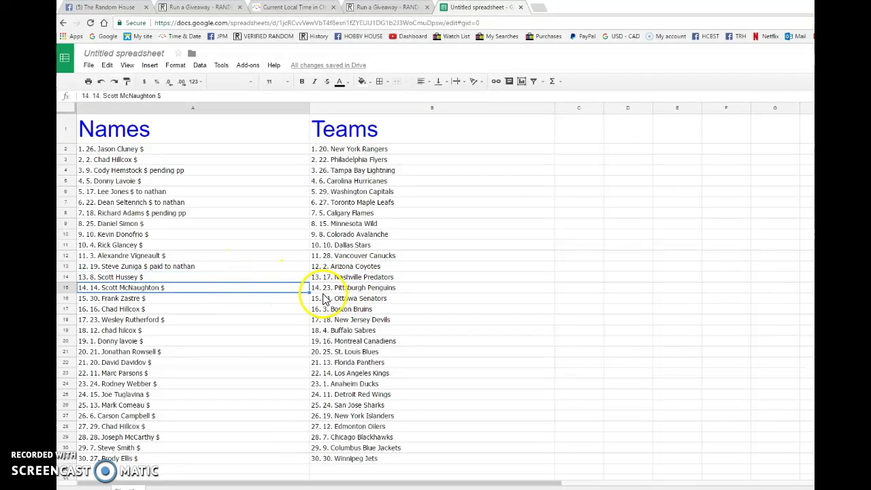
left_click(318, 288)
left_click(264, 301)
left_click(339, 299)
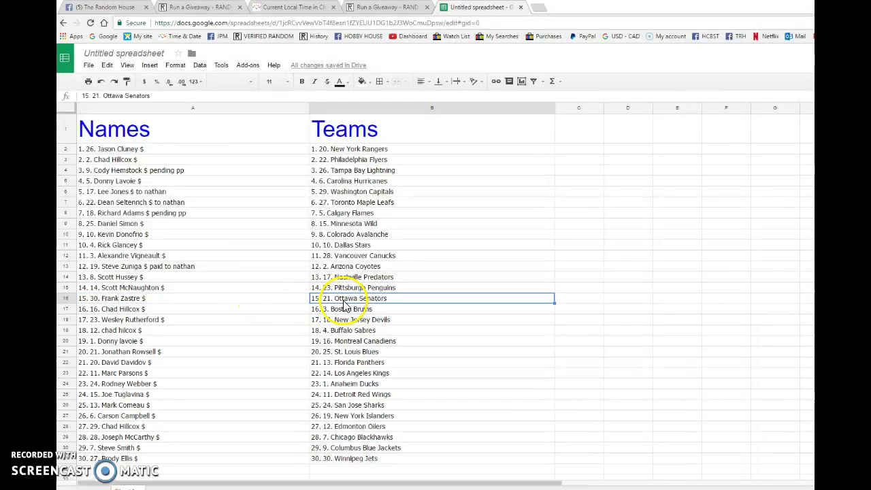
left_click(219, 310)
left_click(350, 310)
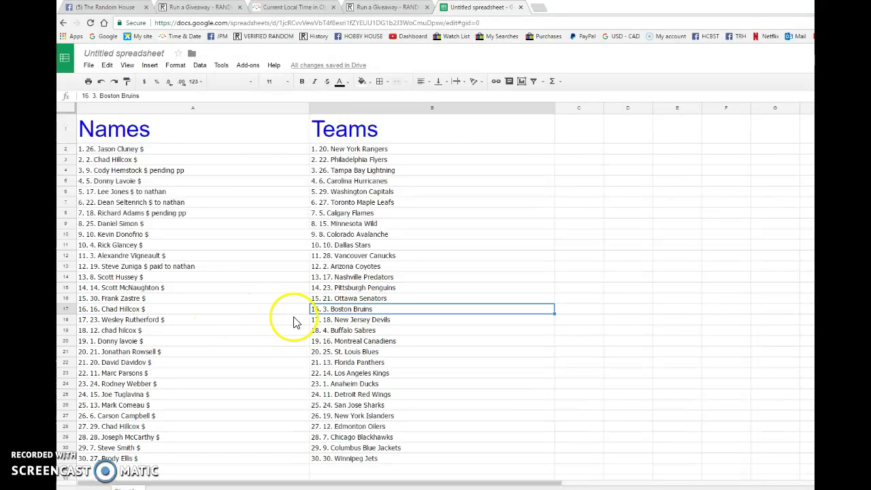
left_click(260, 320)
left_click(359, 321)
left_click(269, 332)
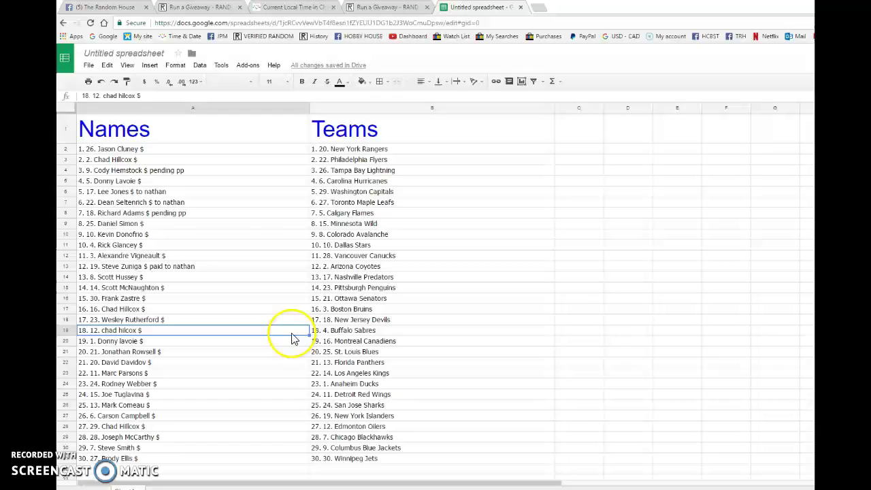
left_click(347, 333)
left_click(245, 343)
left_click(391, 343)
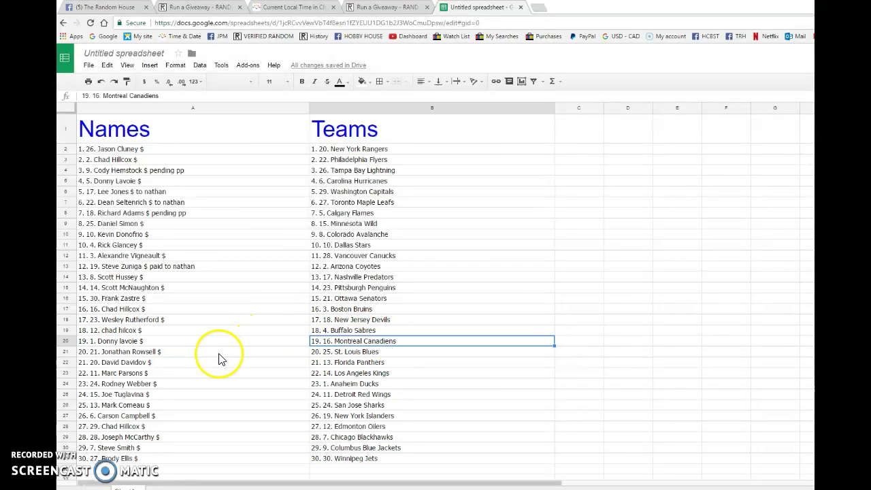
left_click(220, 352)
left_click(366, 352)
left_click(245, 363)
scroll(245, 369, "down", 1)
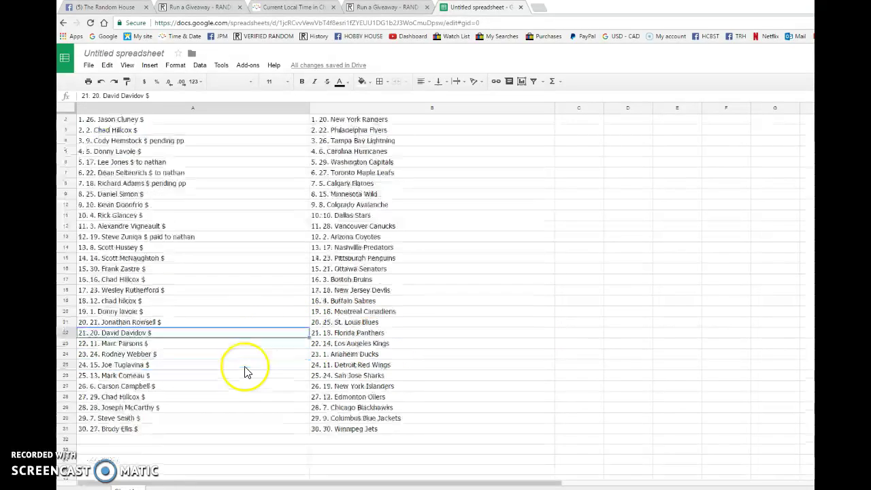
scroll(231, 341, "down", 2)
left_click(374, 302)
left_click(231, 312)
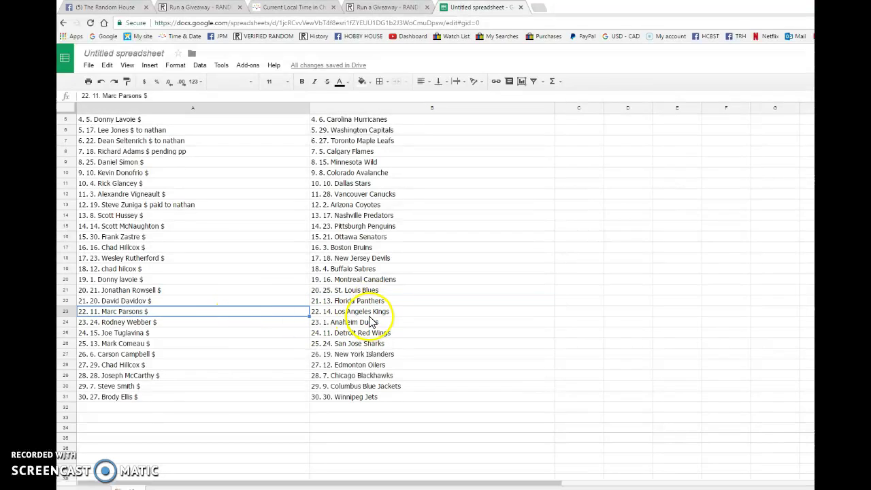
left_click(371, 313)
left_click(199, 324)
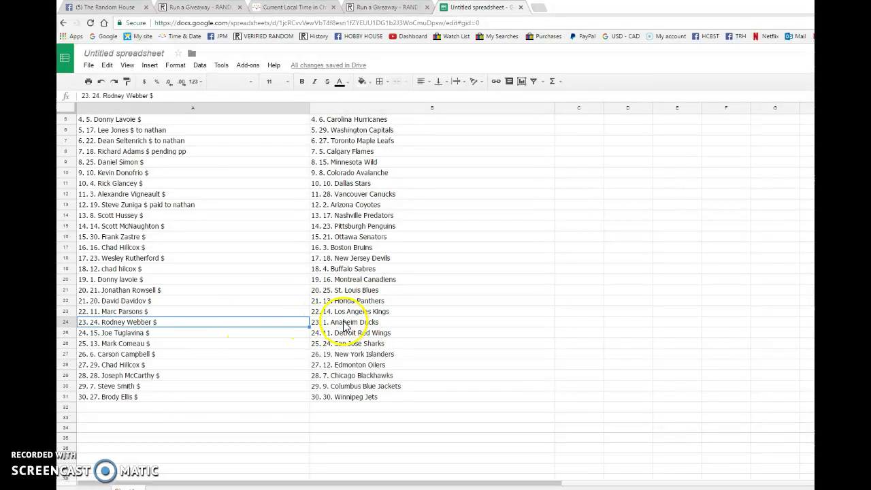
left_click(345, 324)
left_click(216, 333)
left_click(354, 333)
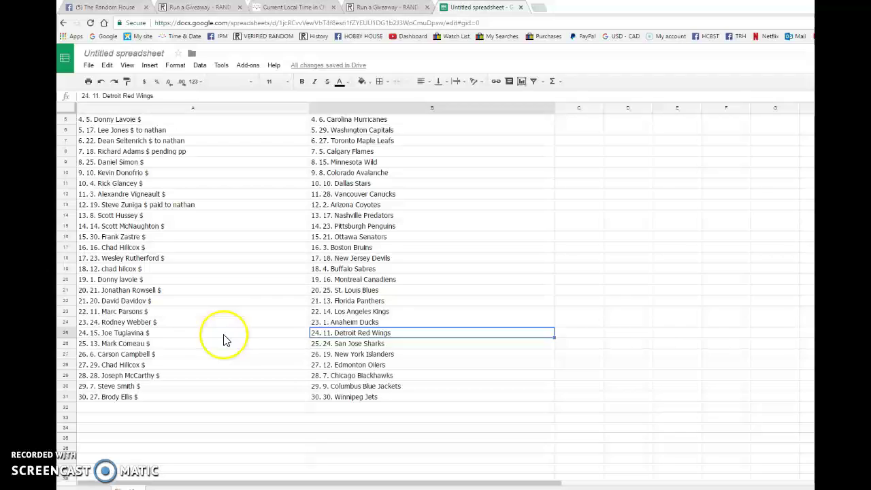
left_click(231, 344)
left_click(378, 346)
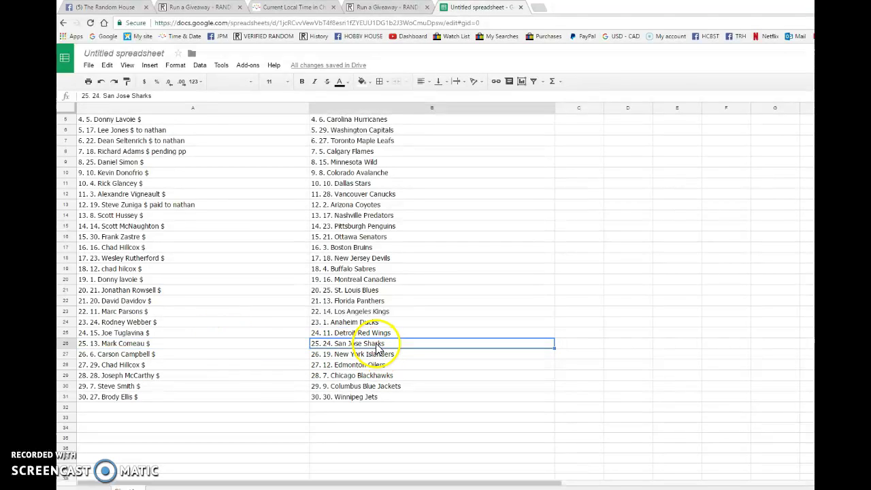
left_click(221, 355)
left_click(358, 356)
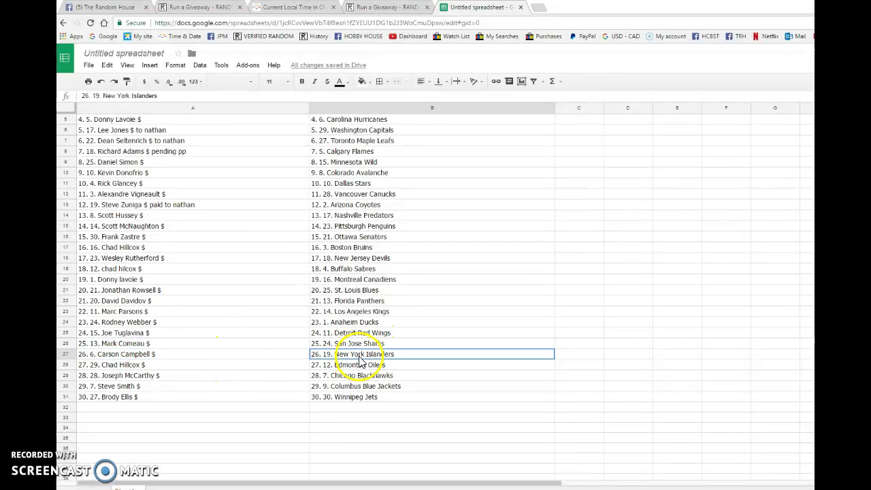
left_click(216, 367)
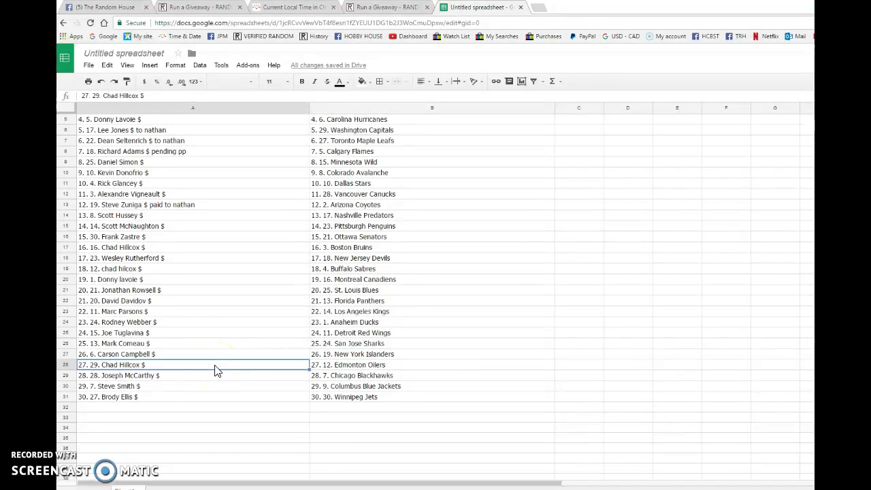
left_click(359, 368)
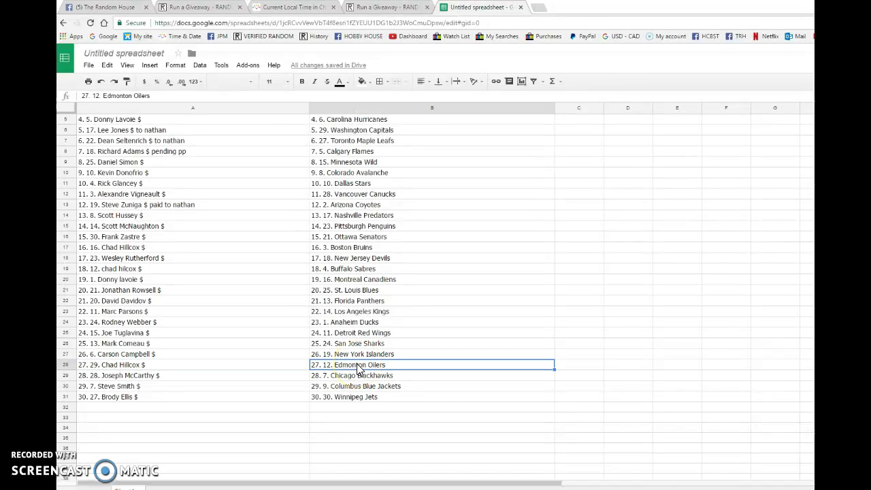
left_click(207, 379)
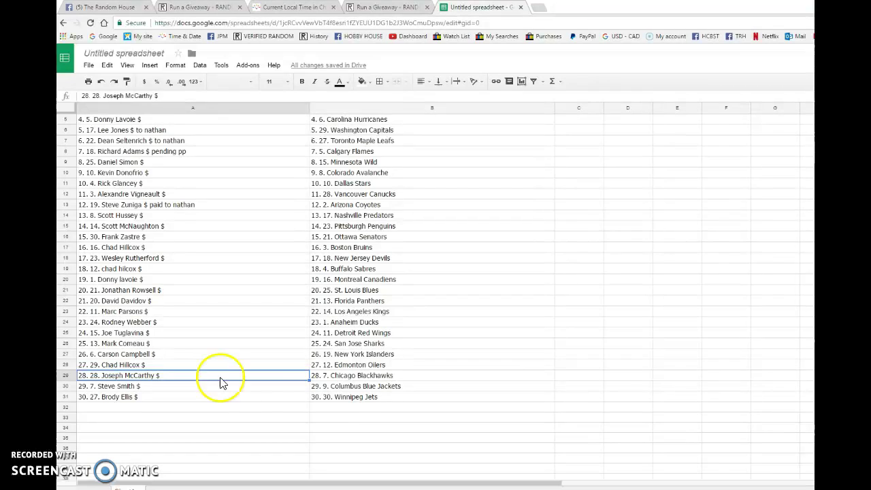
left_click(349, 376)
left_click(222, 386)
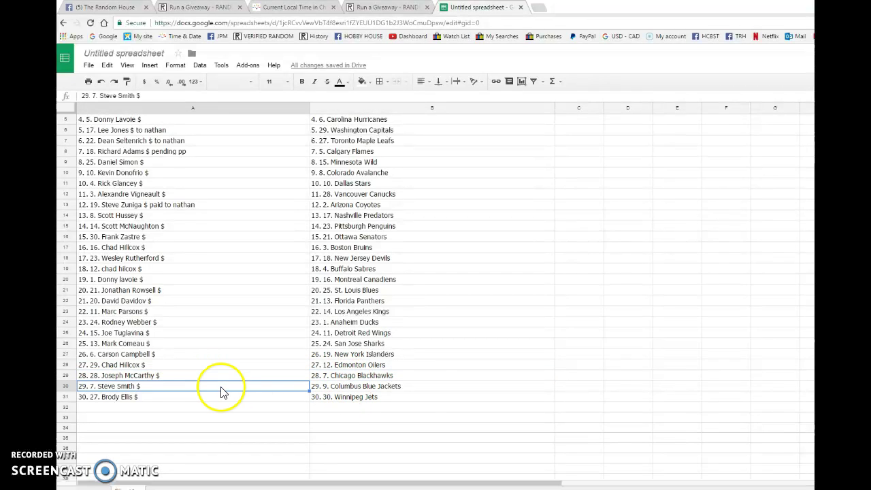
left_click(230, 398)
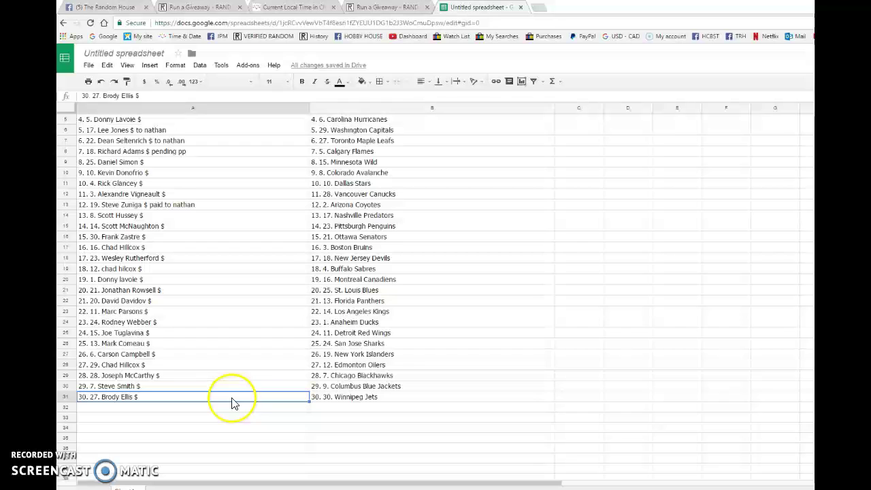
- Start a DONE comment in the Facebook group thread
scroll(398, 401, "up", 2)
scroll(398, 401, "up", 3)
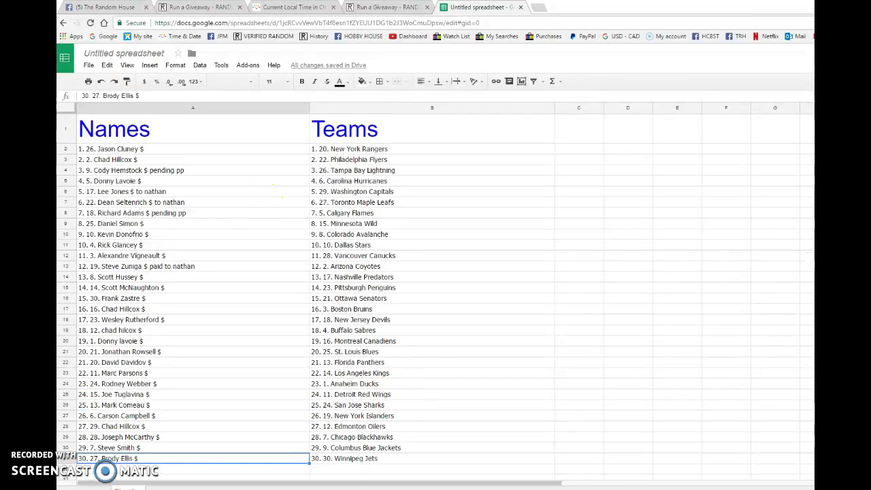
key("ctrl+1")
type("DONE")
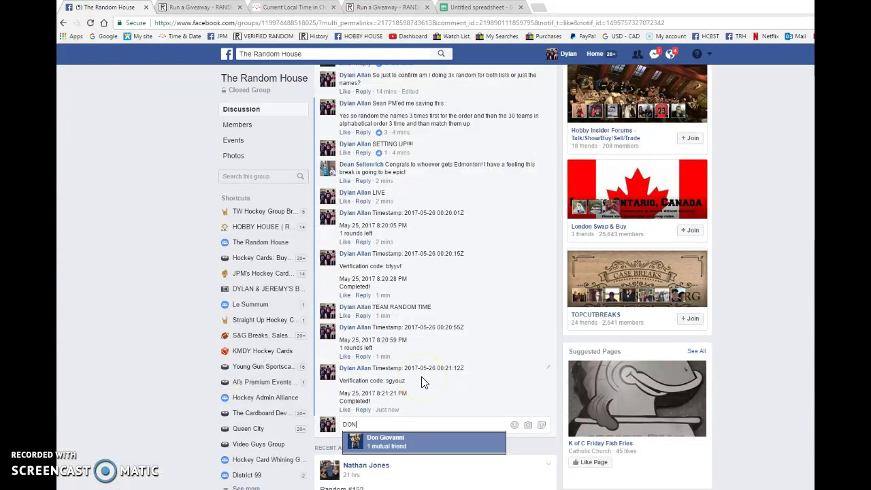